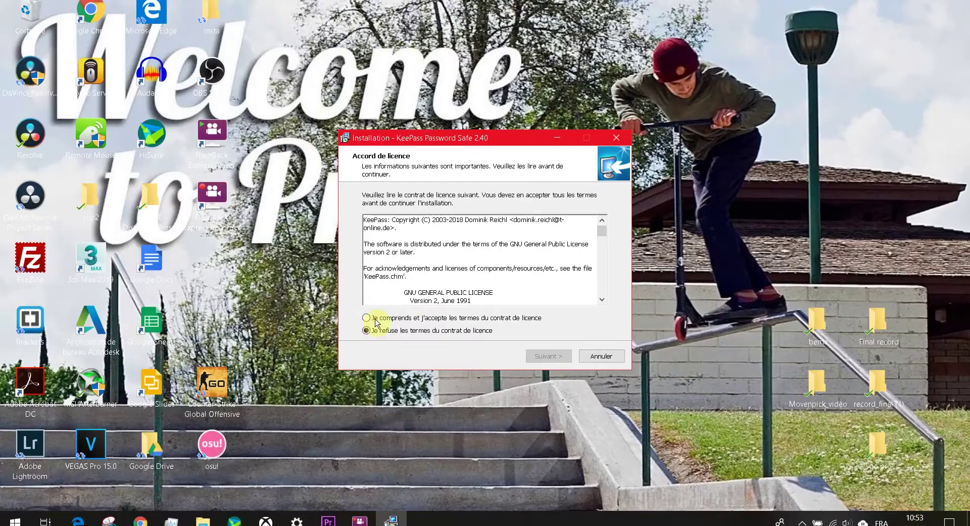
Step: Accept the licence and install KeePass 2.40 into the default Program Files folder with default components
{"action": "left_click", "coordinate": [371, 317]}
{"action": "left_click", "coordinate": [547, 356]}
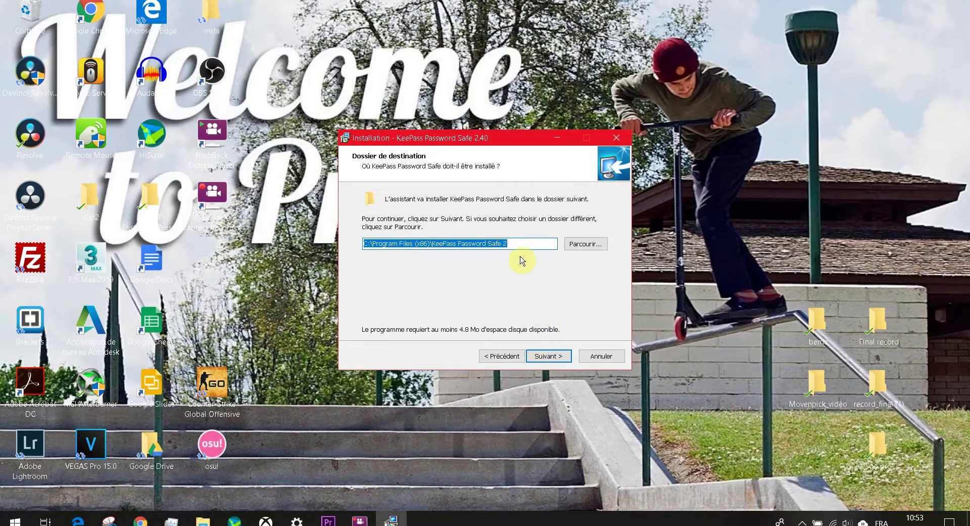
{"action": "left_click", "coordinate": [548, 356]}
{"action": "left_click", "coordinate": [551, 357]}
{"action": "left_click", "coordinate": [551, 356]}
{"action": "left_click", "coordinate": [552, 356]}
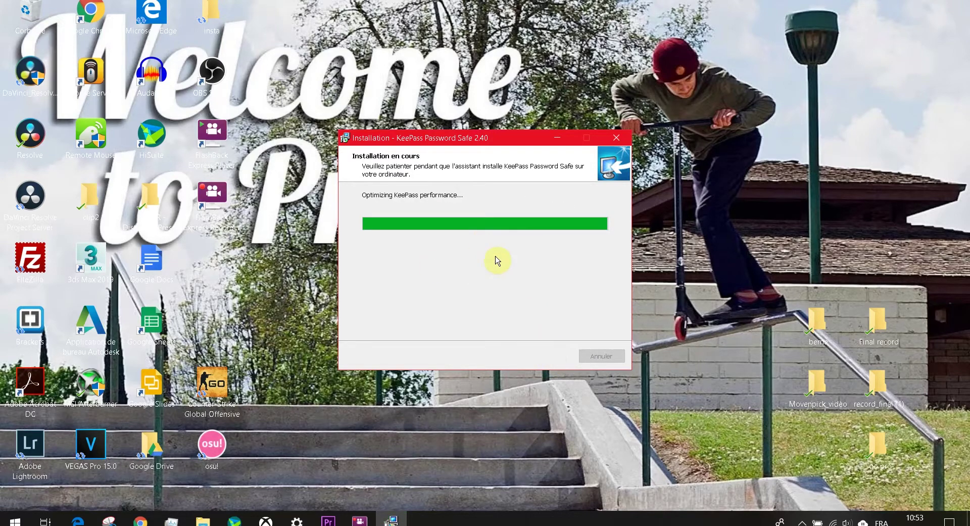
{"action": "left_click", "coordinate": [548, 357]}
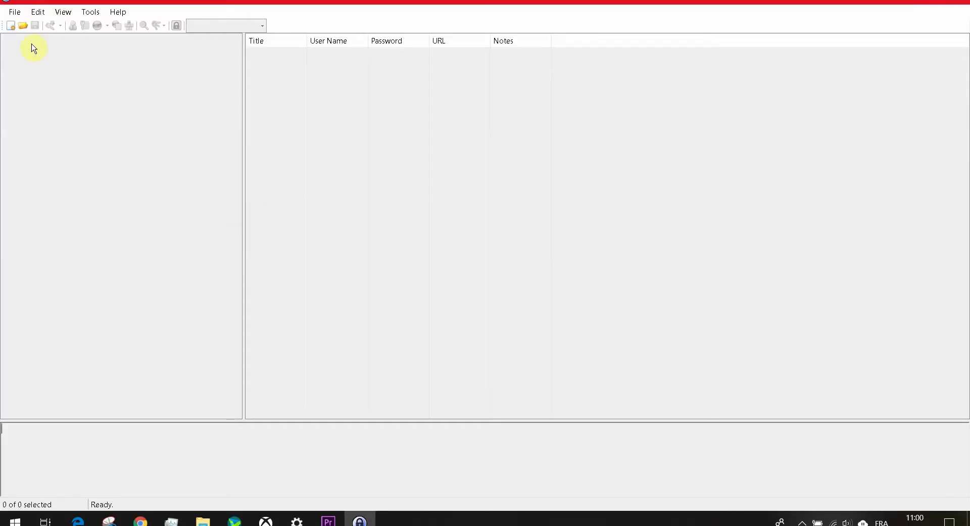
Step: Create a new database and save it as Database.kdbx on the Desktop
{"action": "left_click", "coordinate": [14, 12]}
{"action": "left_click", "coordinate": [33, 25]}
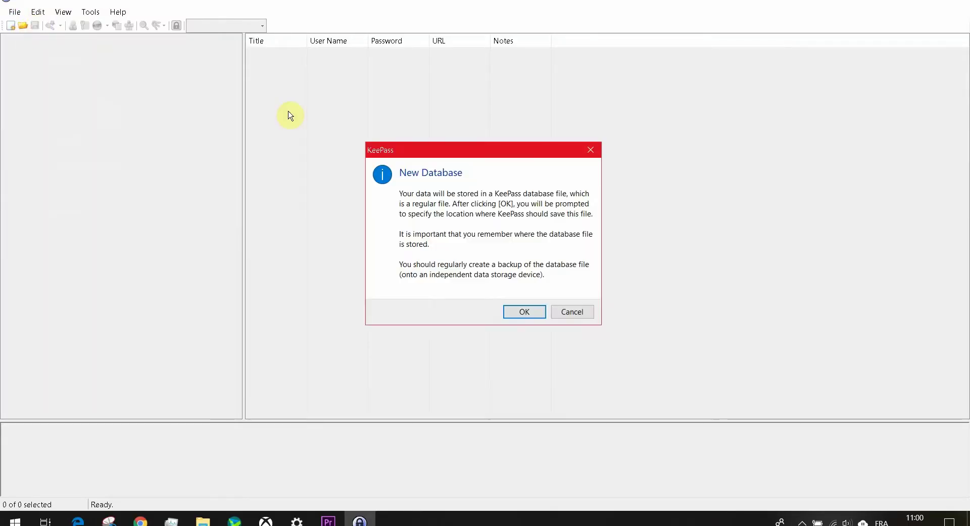
{"action": "left_click", "coordinate": [508, 313]}
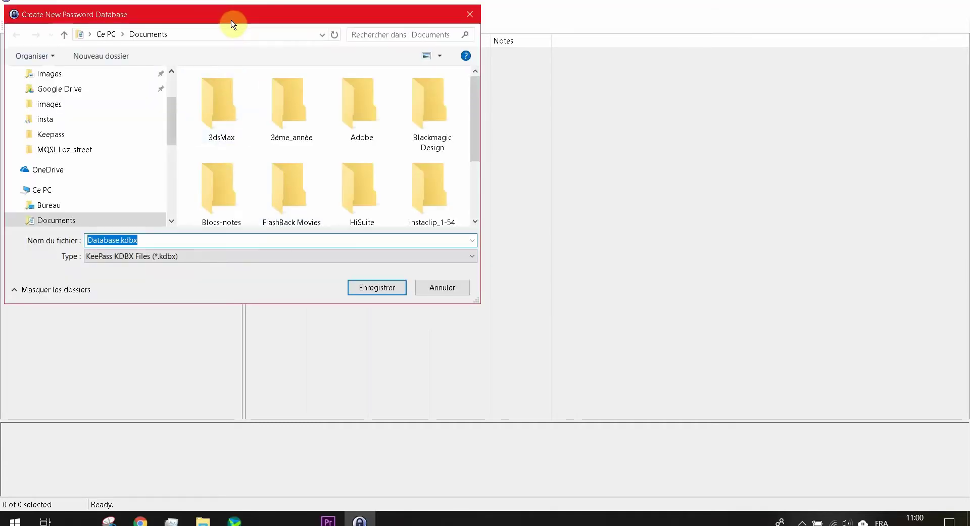
{"action": "left_click_drag", "start_coordinate": [236, 18], "coordinate": [578, 93]}
{"action": "scroll", "coordinate": [515, 184], "scroll_direction": "up", "scroll_amount": 2}
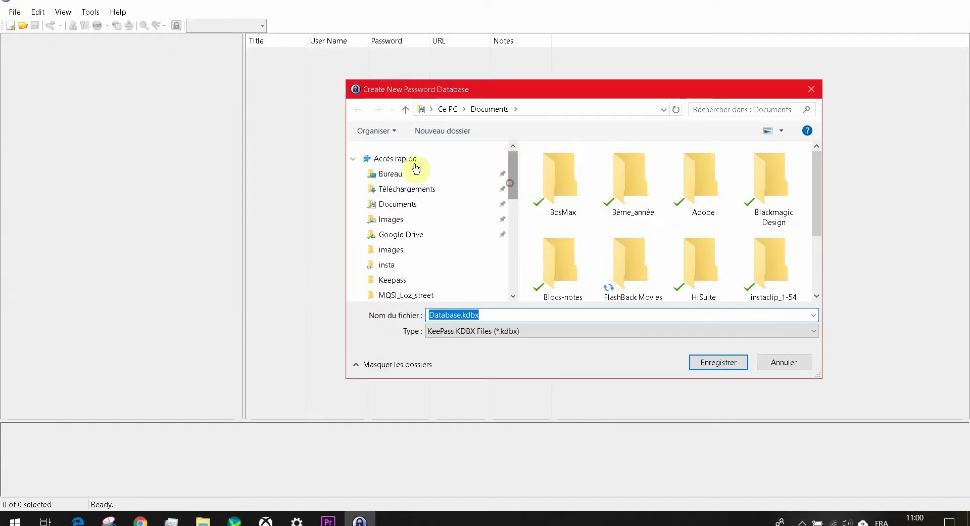
{"action": "left_click", "coordinate": [394, 173]}
{"action": "left_click", "coordinate": [717, 362]}
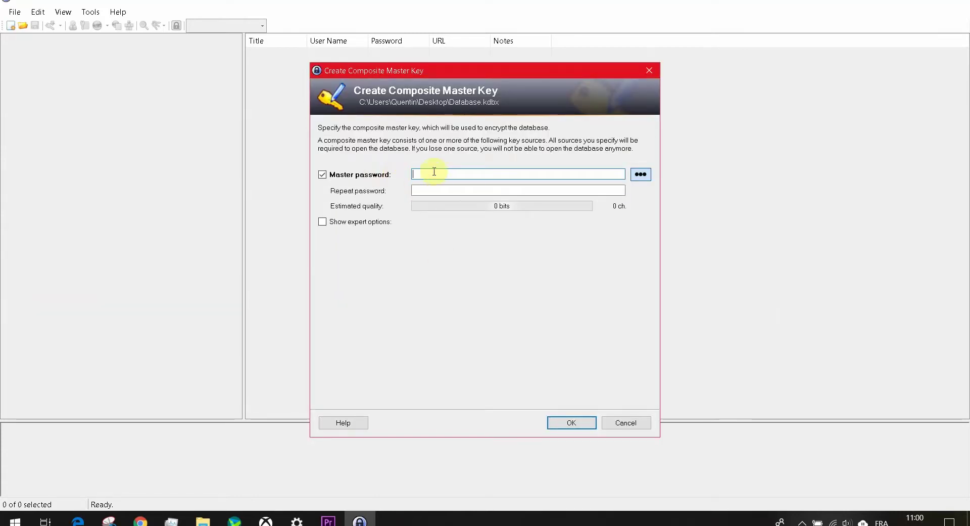
Step: Set a 14-character master password, entered and repeated, and confirm it
{"action": "left_click", "coordinate": [436, 172]}
{"action": "type", "text": "************"}
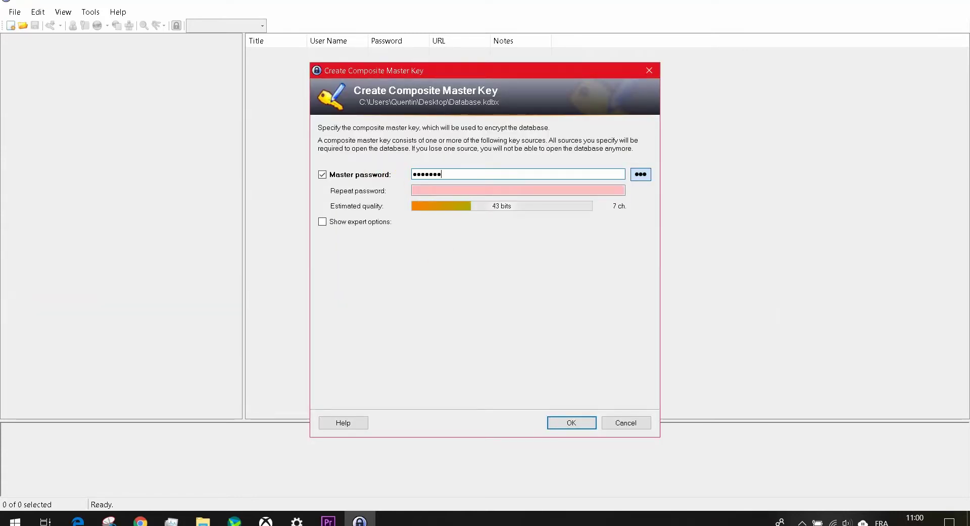
{"action": "type", "text": "**"}
{"action": "left_click", "coordinate": [476, 187]}
{"action": "type", "text": "**************"}
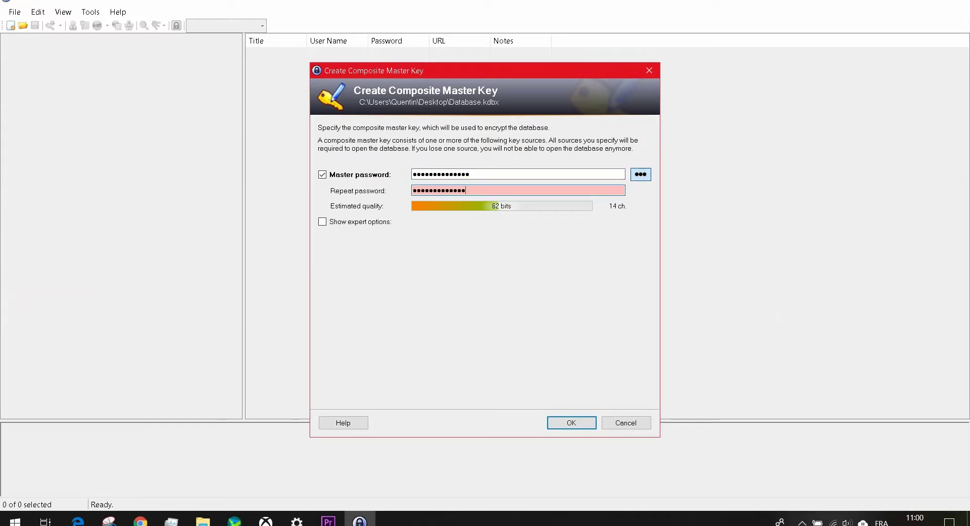
{"action": "left_click", "coordinate": [570, 422]}
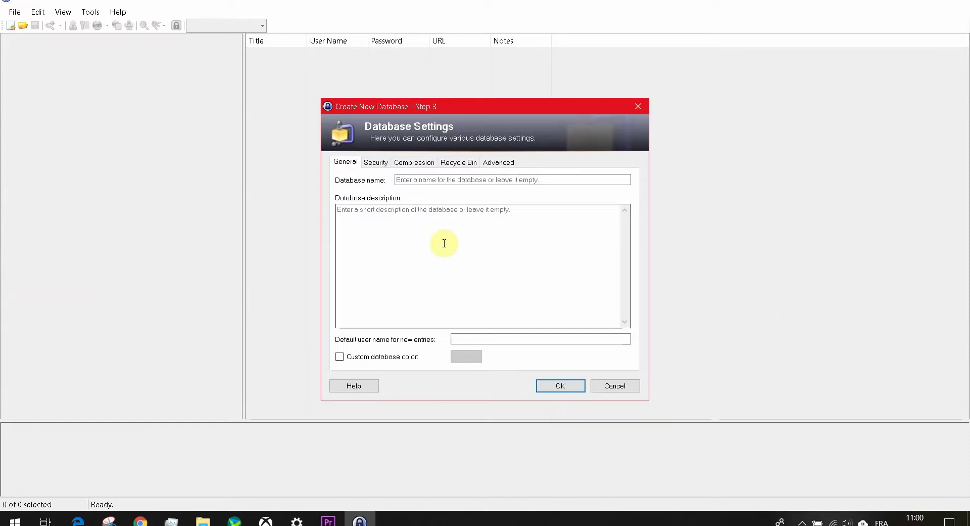
Step: Enter 'Teste tutor' as the database name
{"action": "left_click", "coordinate": [419, 181]}
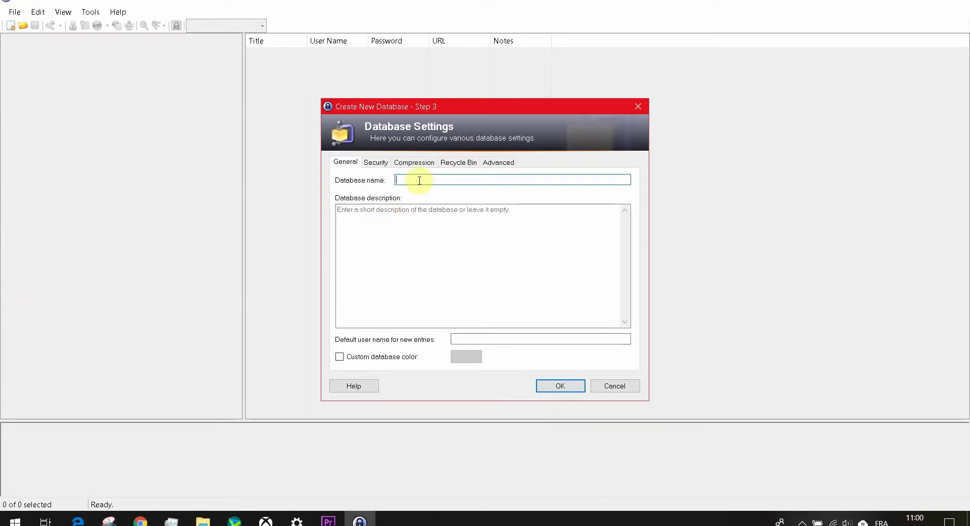
{"action": "type", "text": "Teste tutor"}
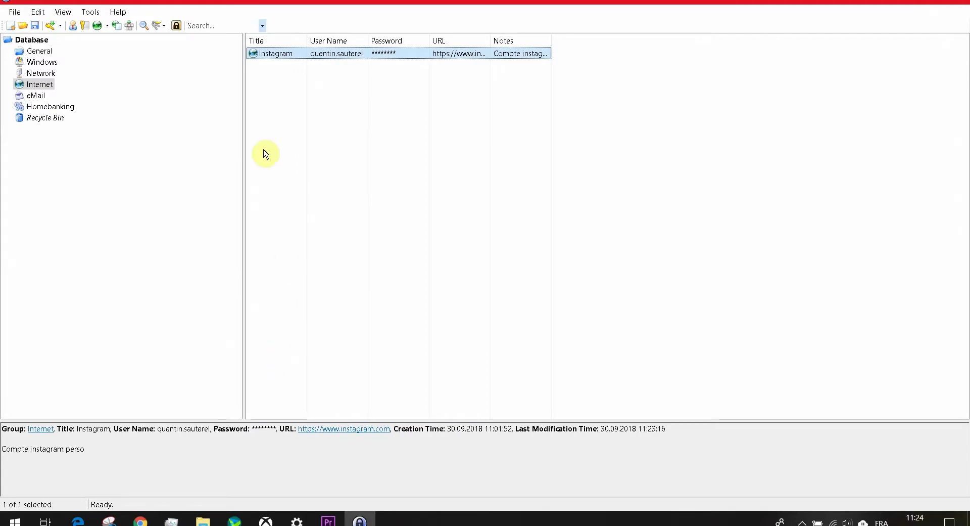
Step: Review the Instagram entry's user name, password and URL against the Instagram login page address
{"action": "double_click", "coordinate": [275, 54]}
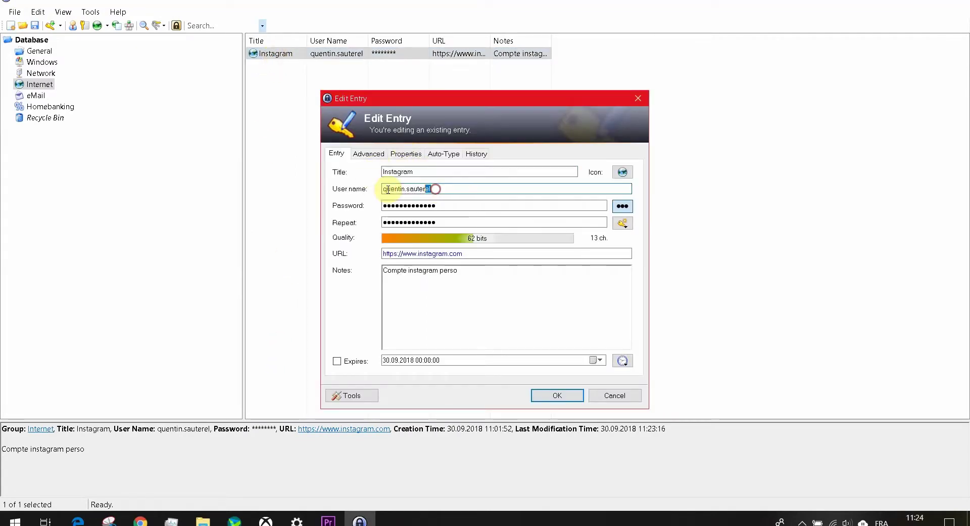
{"action": "left_click_drag", "start_coordinate": [433, 188], "coordinate": [374, 191]}
{"action": "left_click", "coordinate": [438, 205]}
{"action": "left_click_drag", "start_coordinate": [438, 222], "coordinate": [373, 223]}
{"action": "left_click_drag", "start_coordinate": [463, 254], "coordinate": [374, 254]}
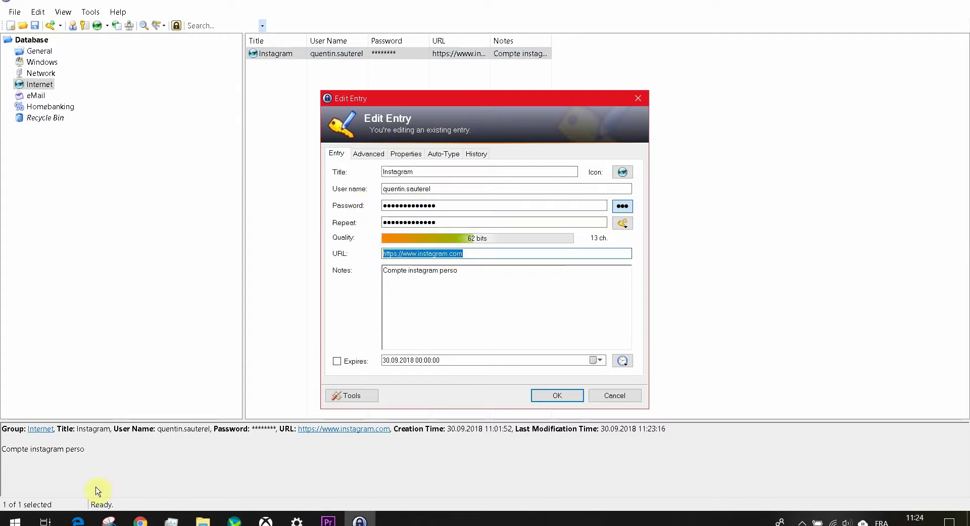
{"action": "left_click", "coordinate": [78, 521]}
{"action": "left_click", "coordinate": [206, 25]}
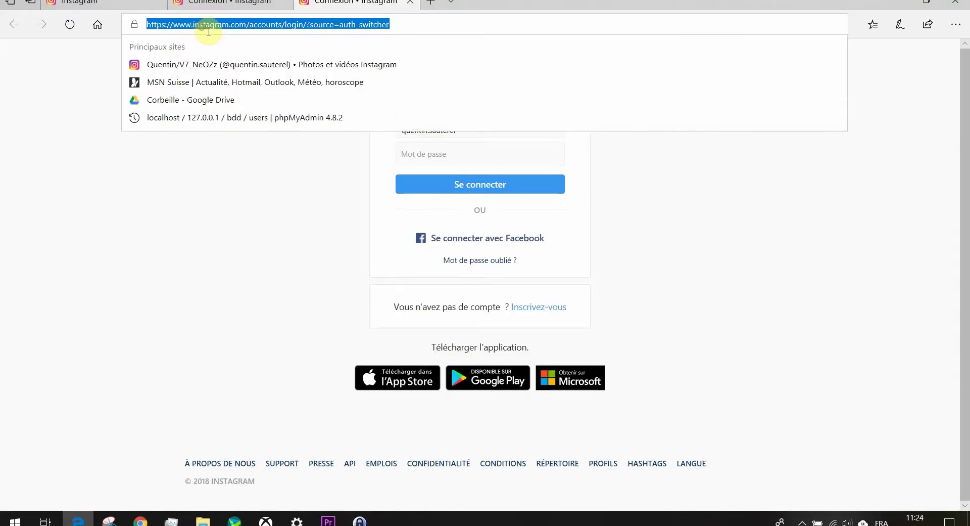
{"action": "left_click", "coordinate": [360, 520]}
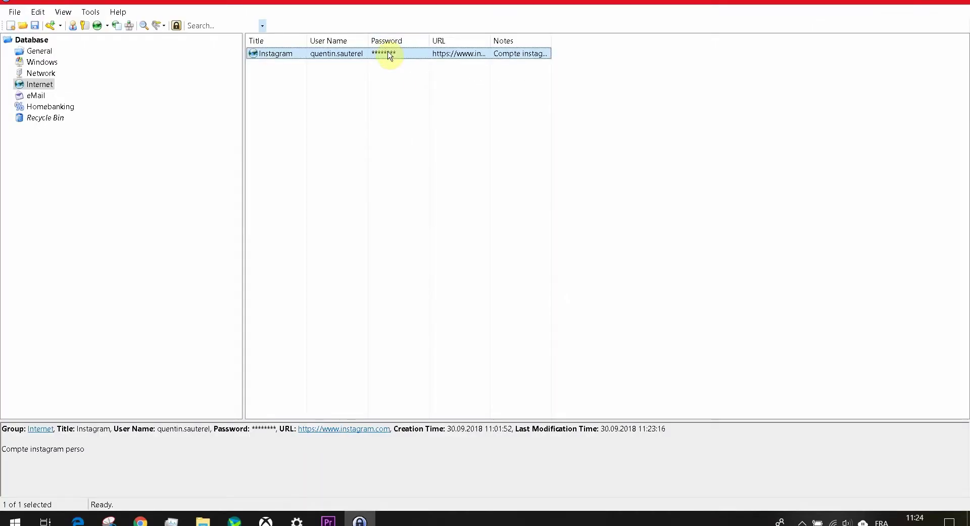
Step: Copy the Instagram entry's password, paste it into the Instagram login form and sign in
{"action": "right_click", "coordinate": [385, 53]}
{"action": "left_click", "coordinate": [413, 72]}
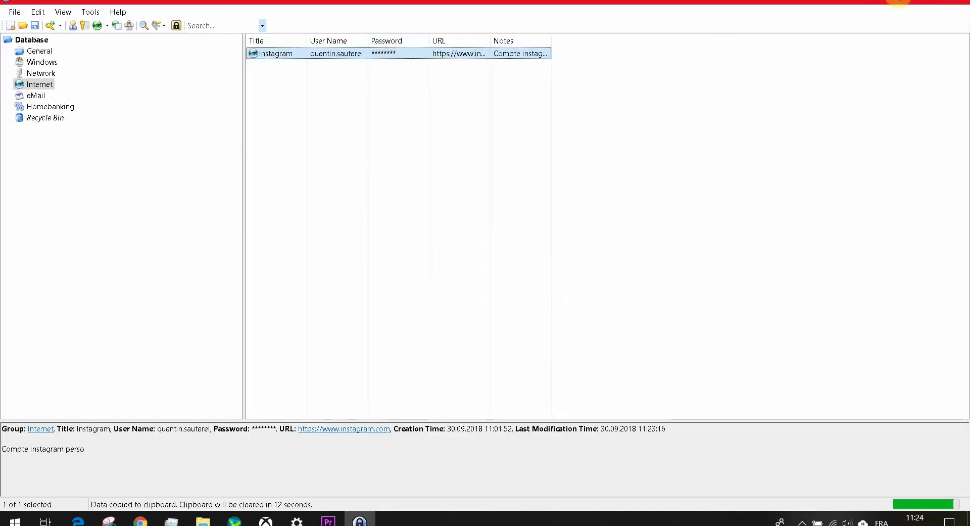
{"action": "key", "text": "alt+Tab"}
{"action": "right_click", "coordinate": [449, 151]}
{"action": "left_click", "coordinate": [468, 210]}
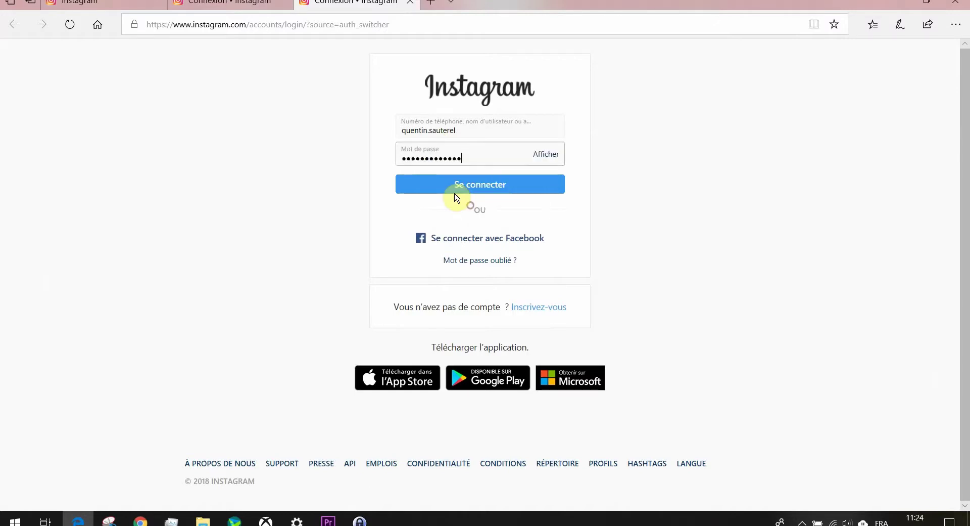
{"action": "left_click", "coordinate": [451, 192]}
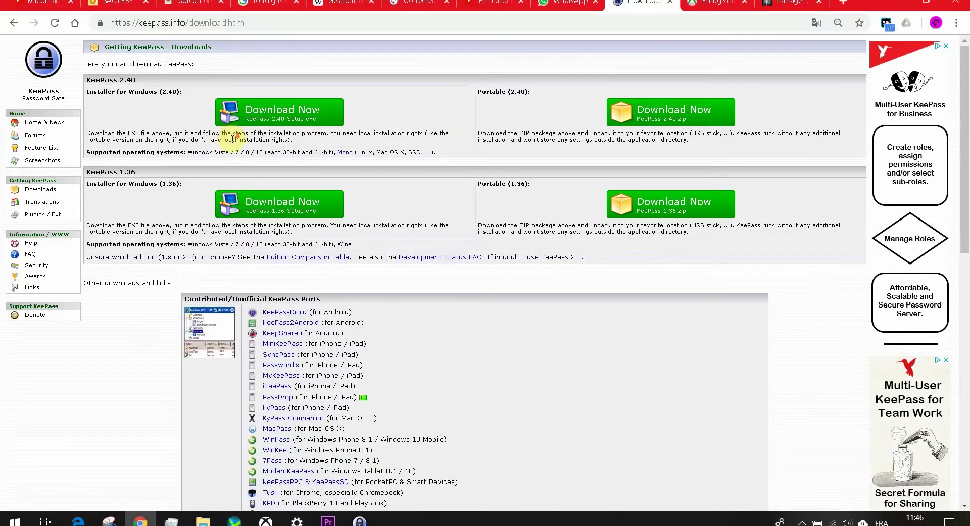
Step: Look over the Contributed/Unofficial KeePass Ports list on the download page
{"action": "scroll", "coordinate": [233, 136], "scroll_direction": "down", "scroll_amount": 4}
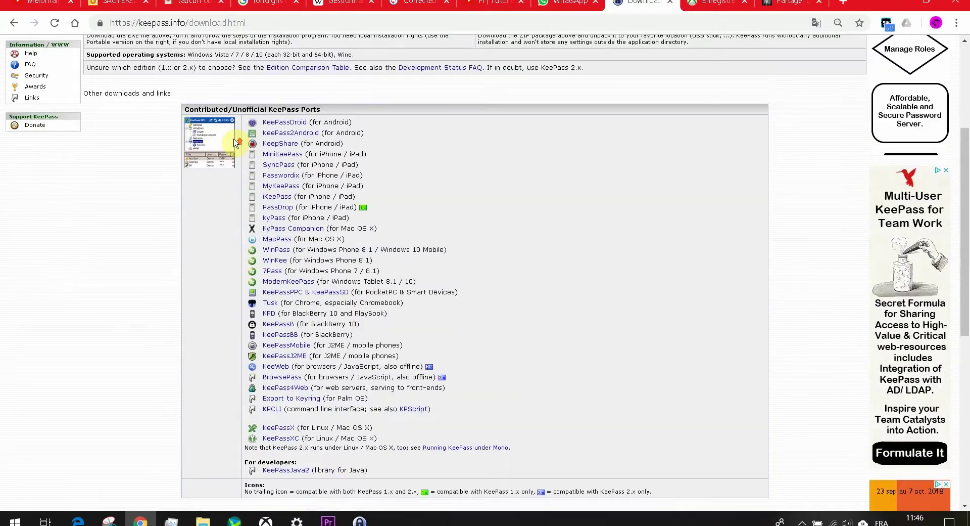
{"action": "triple_click", "coordinate": [184, 108]}
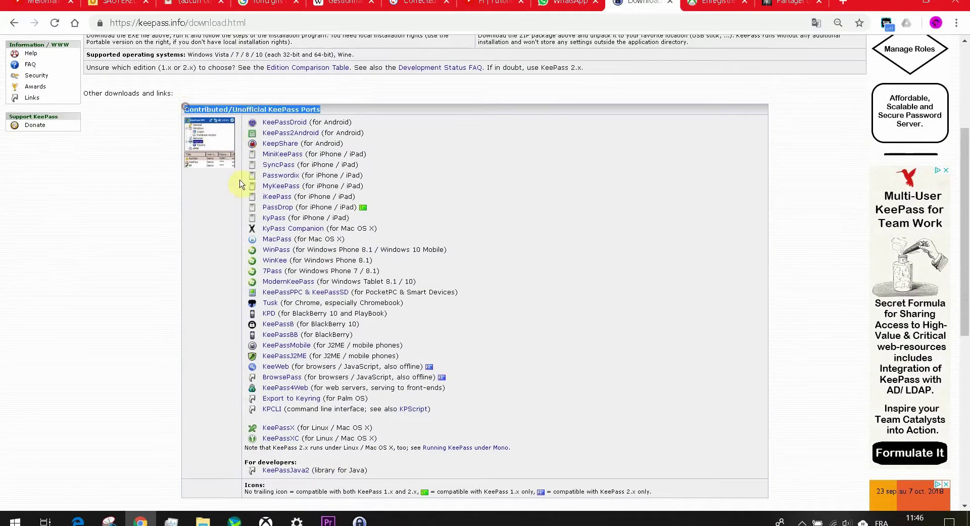
{"action": "left_click_drag", "start_coordinate": [241, 183], "coordinate": [389, 471]}
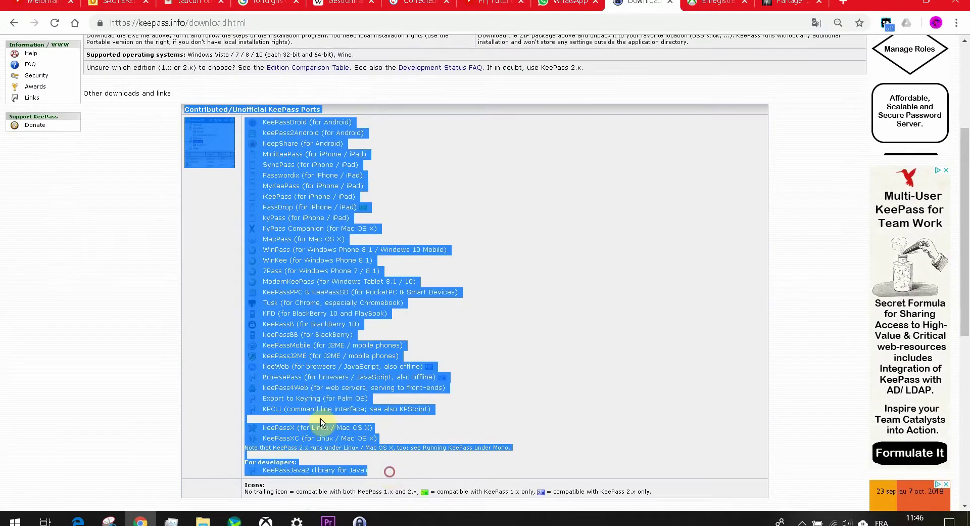
{"action": "left_click", "coordinate": [174, 280]}
Step: Review the unofficial KeePass packages list and the source code and MSI package list
{"action": "scroll", "coordinate": [192, 273], "scroll_direction": "down", "scroll_amount": 1}
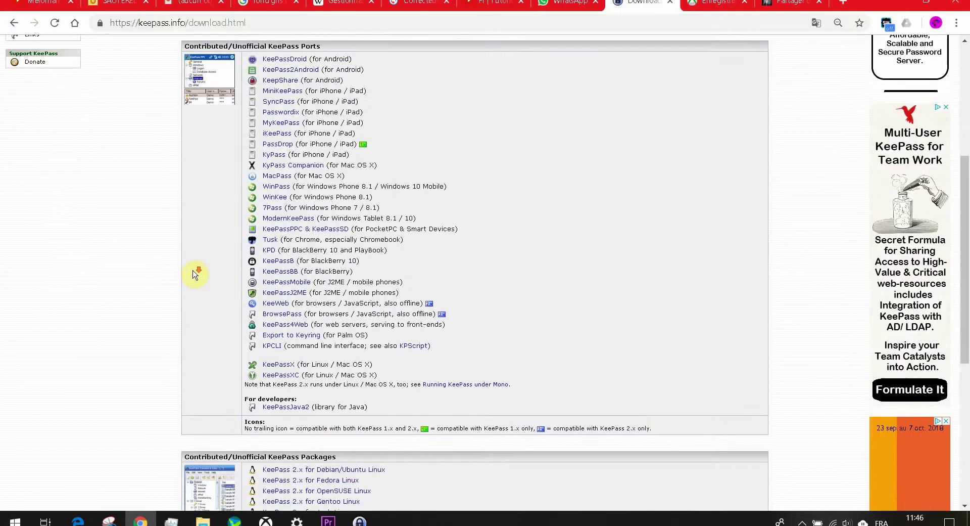
{"action": "scroll", "coordinate": [196, 273], "scroll_direction": "down", "scroll_amount": 5}
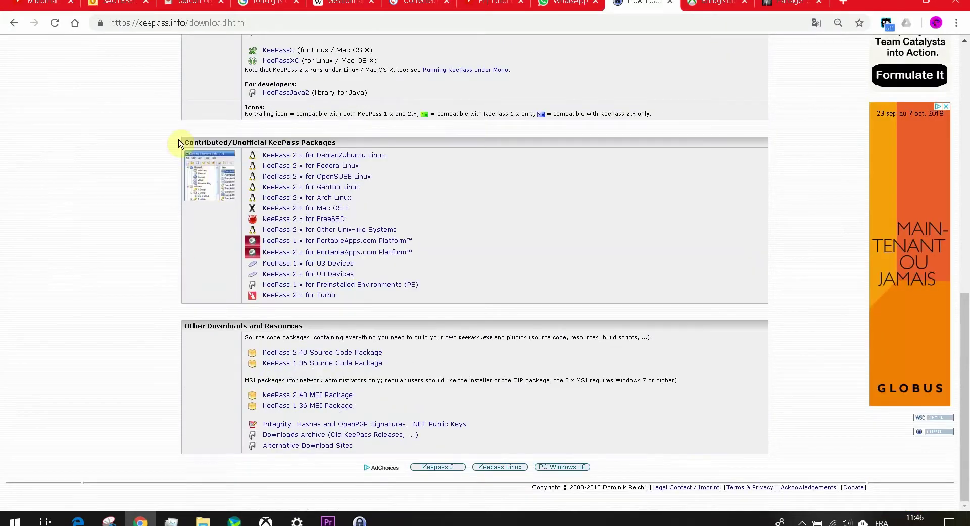
{"action": "left_click_drag", "start_coordinate": [180, 142], "coordinate": [370, 296]}
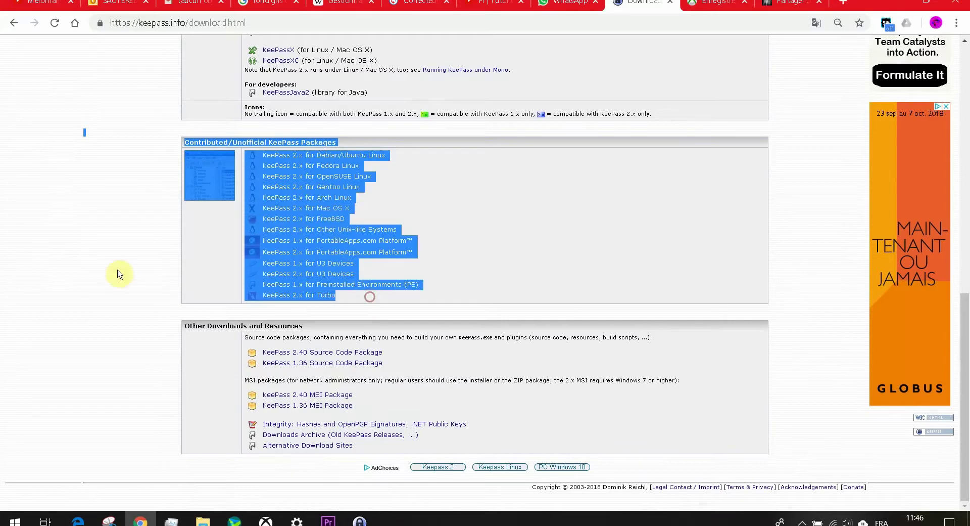
{"action": "left_click_drag", "start_coordinate": [169, 311], "coordinate": [463, 449]}
{"action": "left_click", "coordinate": [455, 442]}
{"action": "scroll", "coordinate": [412, 396], "scroll_direction": "up", "scroll_amount": 3}
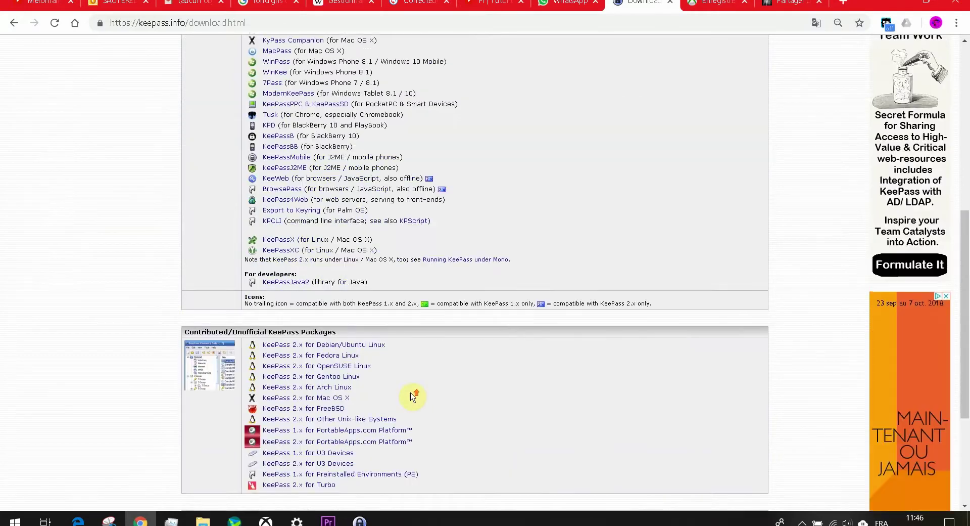
{"action": "scroll", "coordinate": [412, 396], "scroll_direction": "up", "scroll_amount": 3}
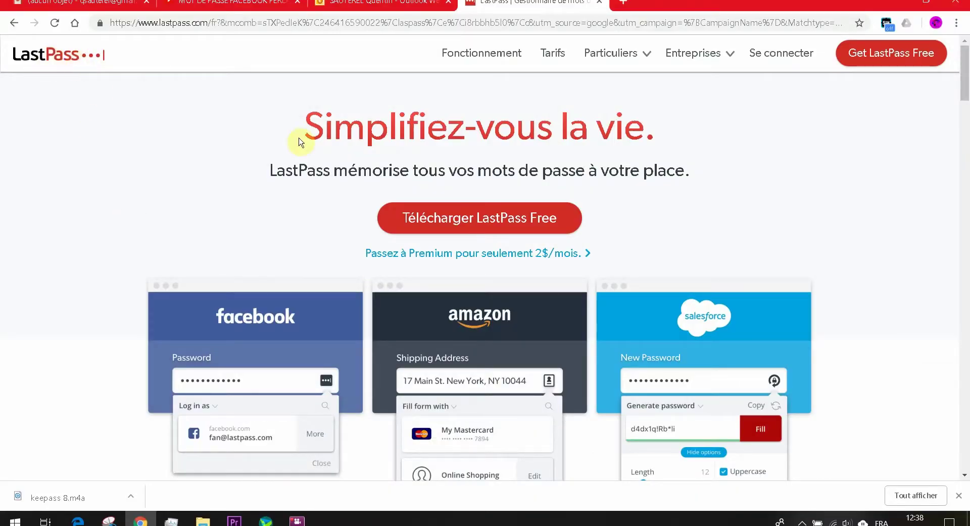
Step: Add the free LastPass extension to Chrome from its store page
{"action": "left_click", "coordinate": [464, 221]}
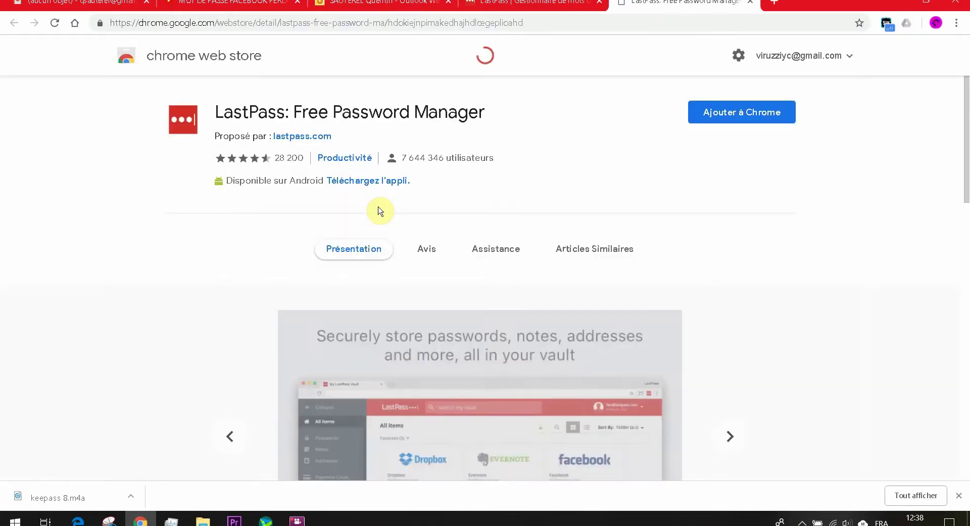
{"action": "left_click", "coordinate": [733, 112]}
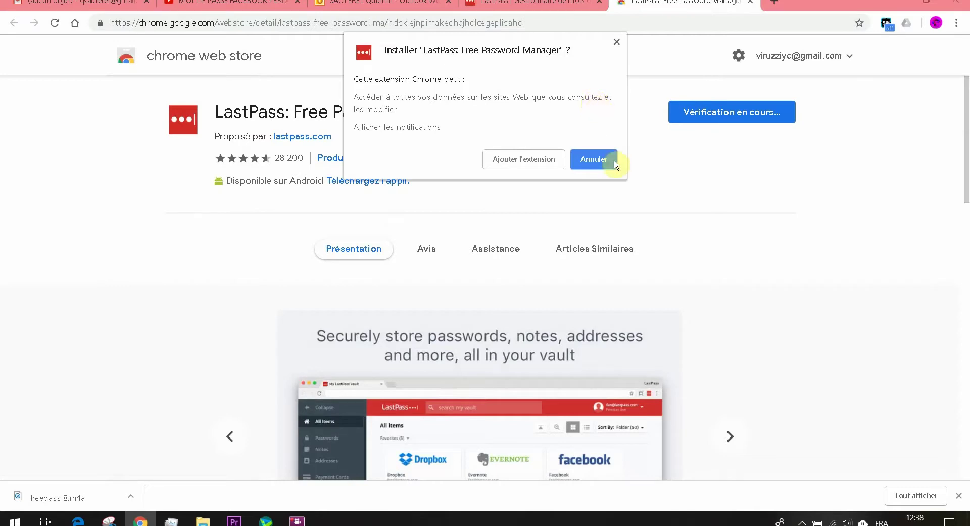
{"action": "left_click", "coordinate": [606, 159]}
{"action": "left_click", "coordinate": [906, 23]}
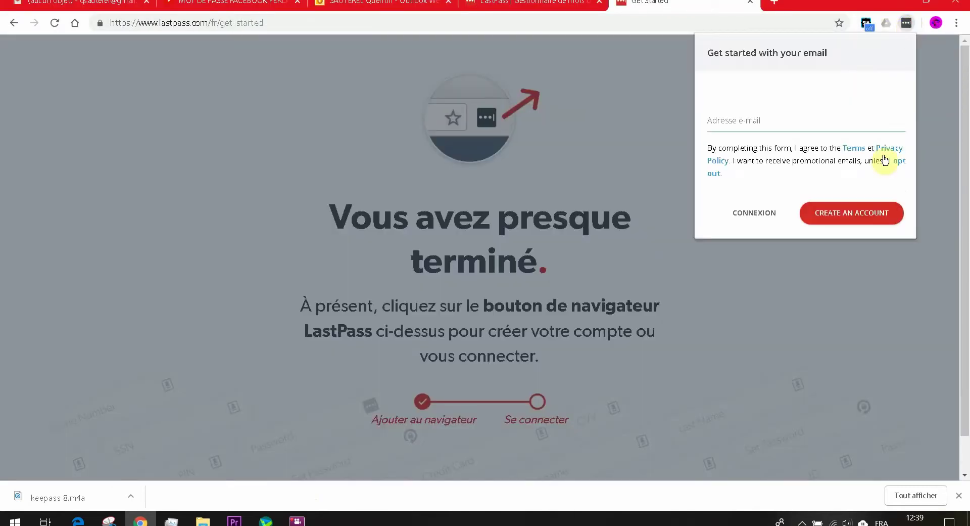
Step: Start a LastPass account by entering the user's e-mail address
{"action": "left_click", "coordinate": [757, 130]}
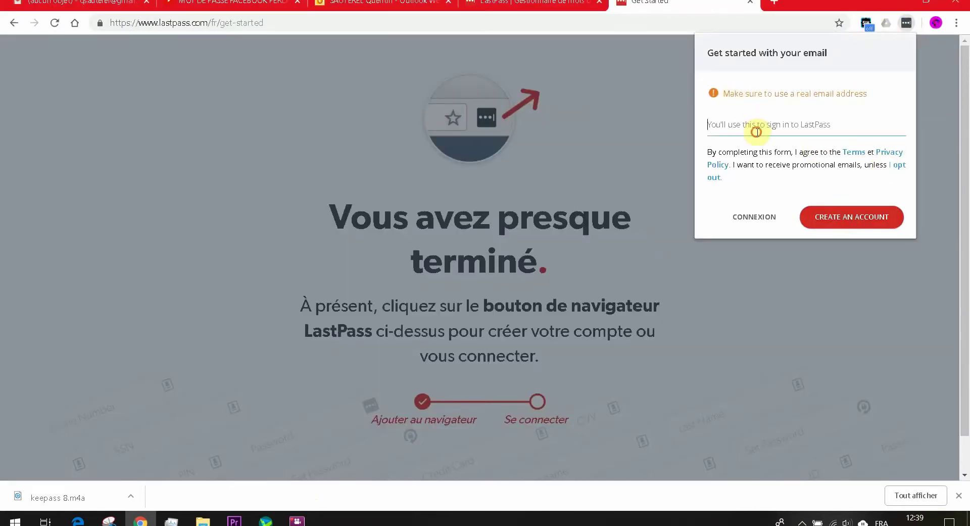
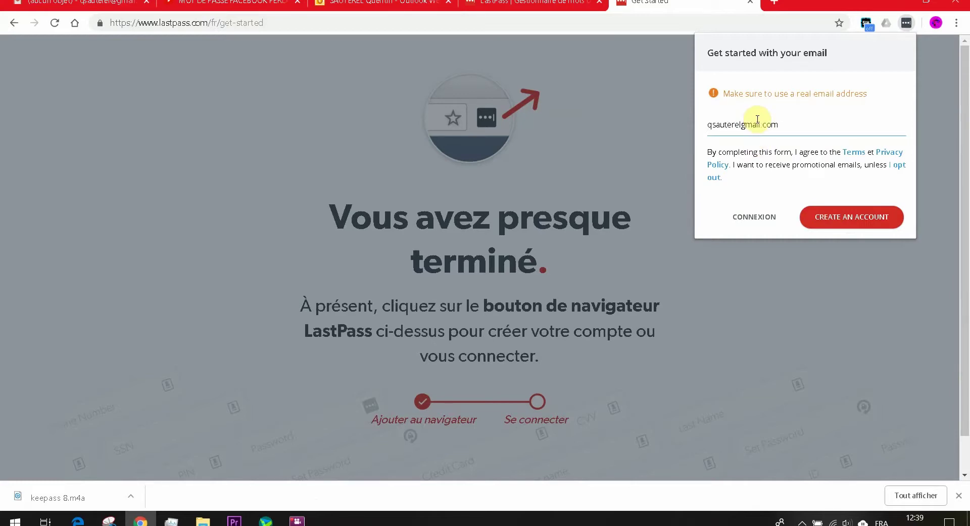
{"action": "left_click", "coordinate": [818, 217]}
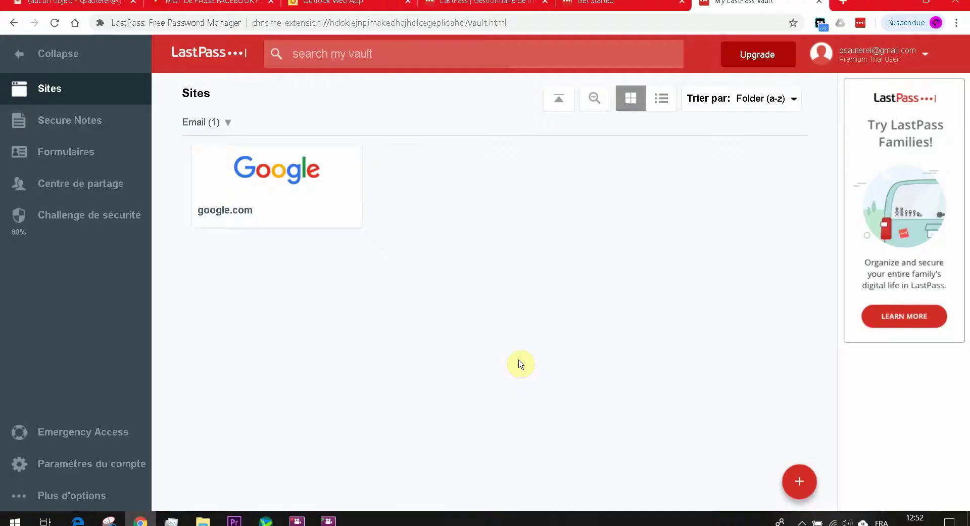
Step: Add a new vault site using the Instagram web address as its URL
{"action": "left_click", "coordinate": [802, 486]}
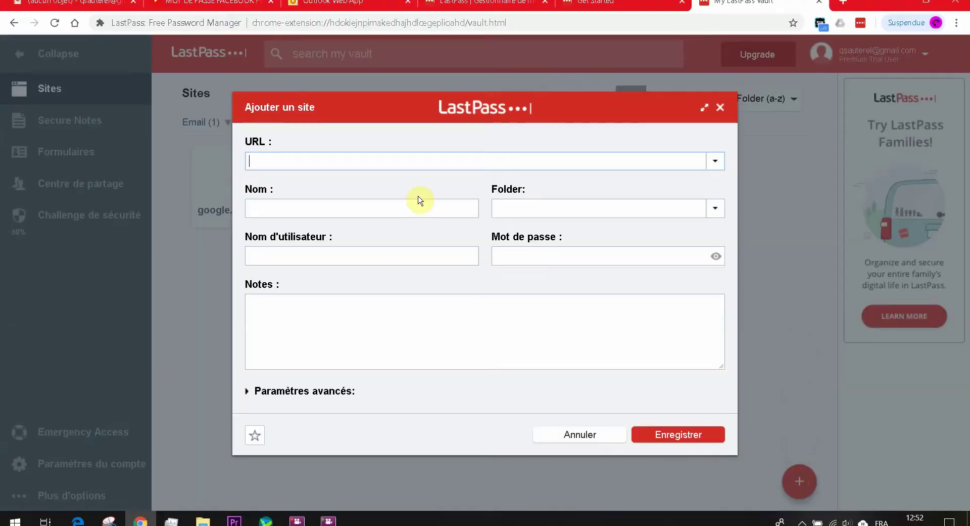
{"action": "left_click", "coordinate": [79, 522]}
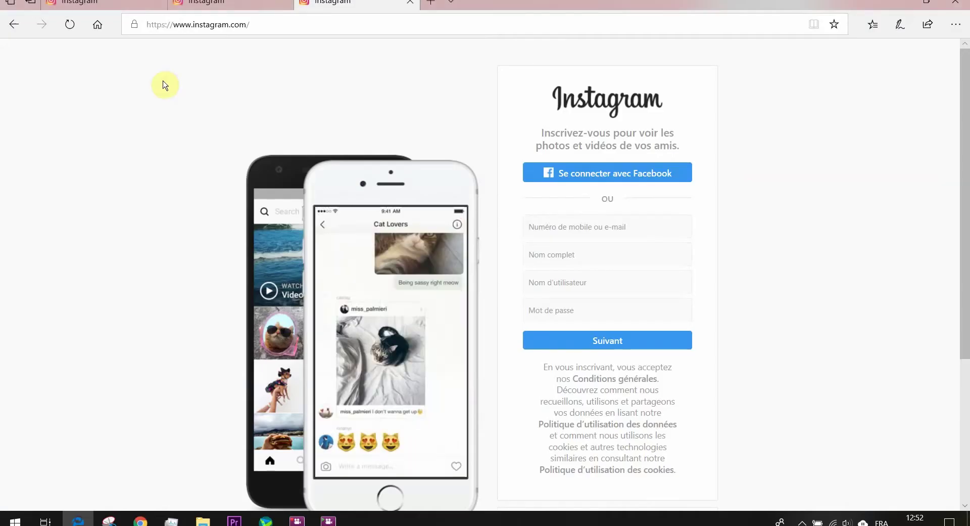
{"action": "left_click", "coordinate": [188, 26]}
{"action": "key", "text": "alt+Tab"}
{"action": "key", "text": "ctrl+v"}
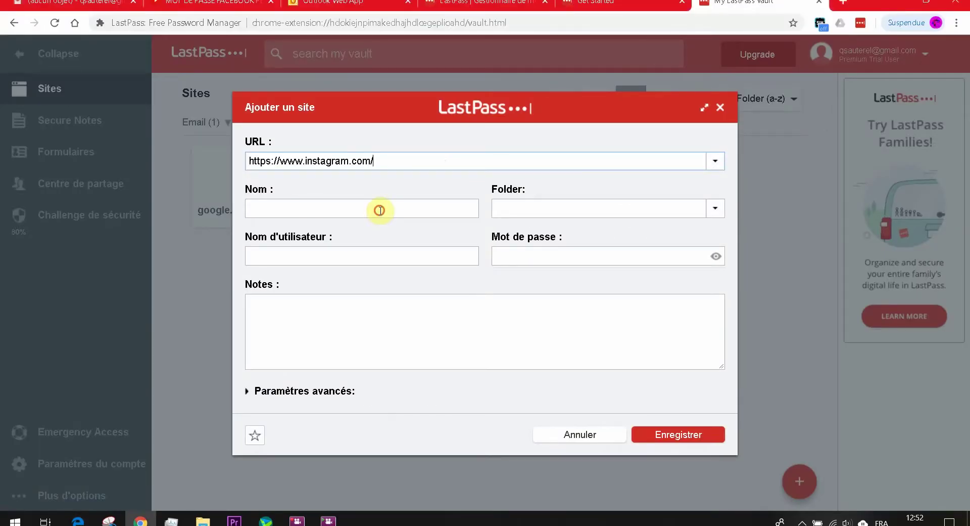
Step: Name the site Instagram and file it in a new Réseaux sociaux folder
{"action": "left_click", "coordinate": [380, 209]}
{"action": "type", "text": "q"}
{"action": "type", "text": "ram"}
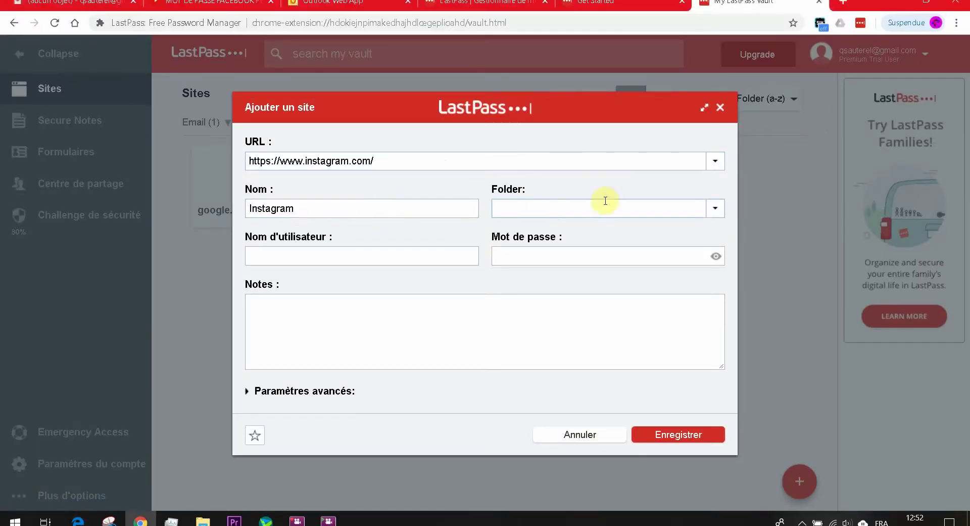
{"action": "left_click", "coordinate": [640, 210]}
{"action": "type", "text": "Réseaux sociaux"}
Step: Enter the Instagram username and password, add the note 'Compte perso', and save the site
{"action": "left_click", "coordinate": [437, 261]}
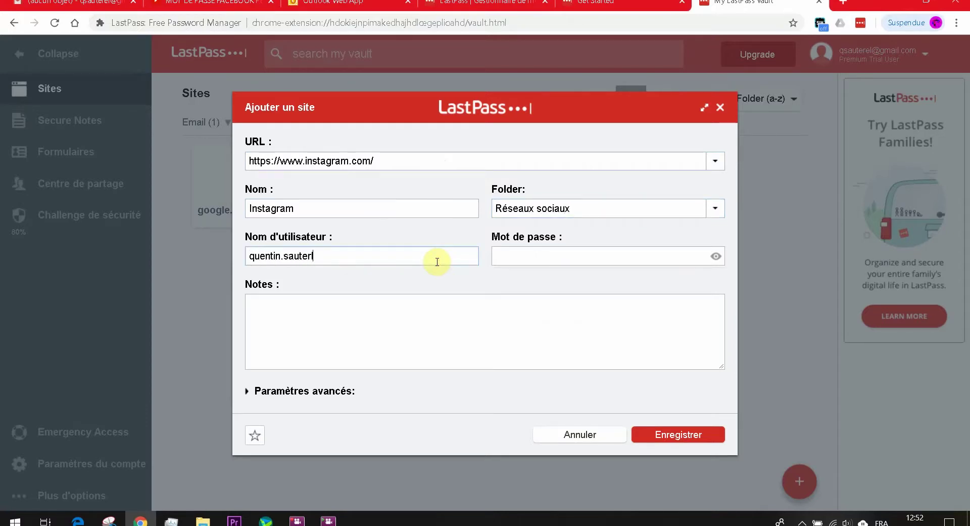
{"action": "key", "text": "Tab"}
{"action": "type", "text": "qs•••••••"}
{"action": "left_click", "coordinate": [350, 314]}
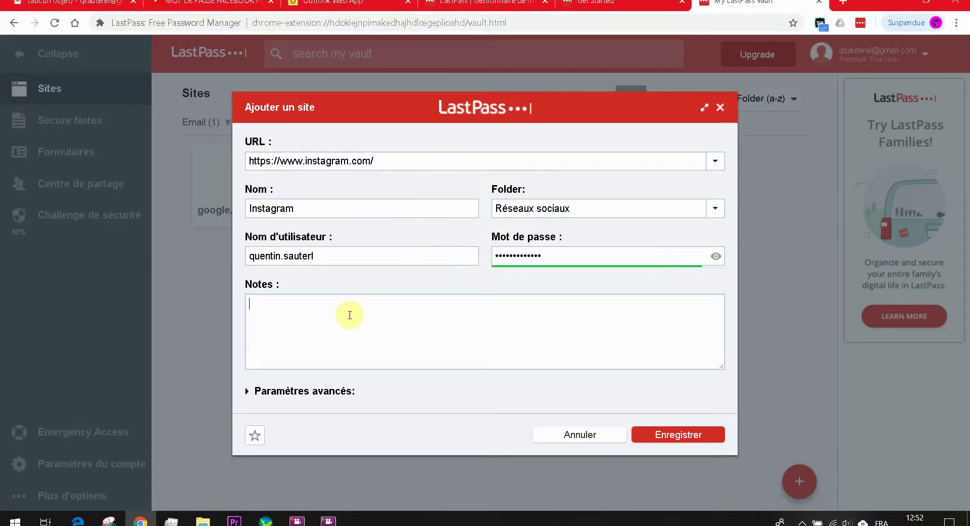
{"action": "type", "text": "Compte perso"}
{"action": "left_click", "coordinate": [671, 435]}
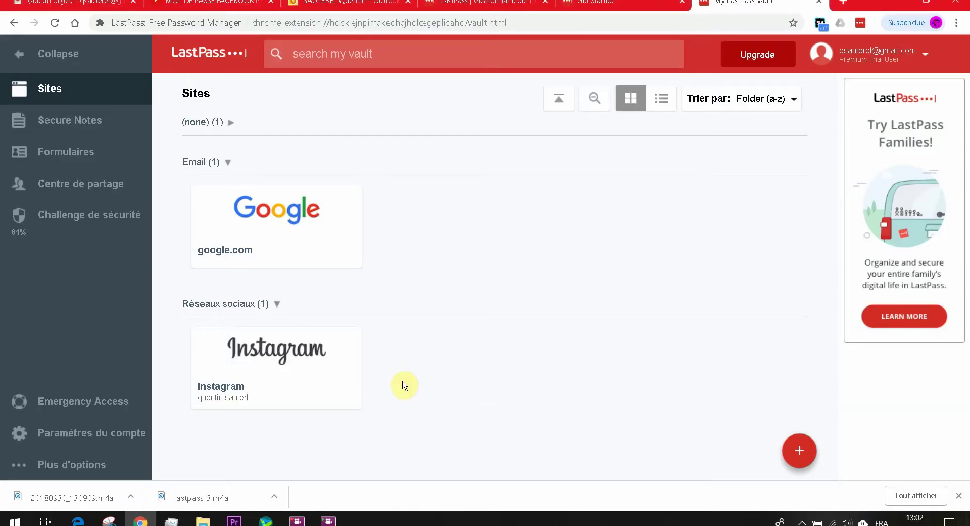
Step: Launch Instagram from its vault card and open the signed-in Instagram profile page
{"action": "mouse_move", "coordinate": [271, 216]}
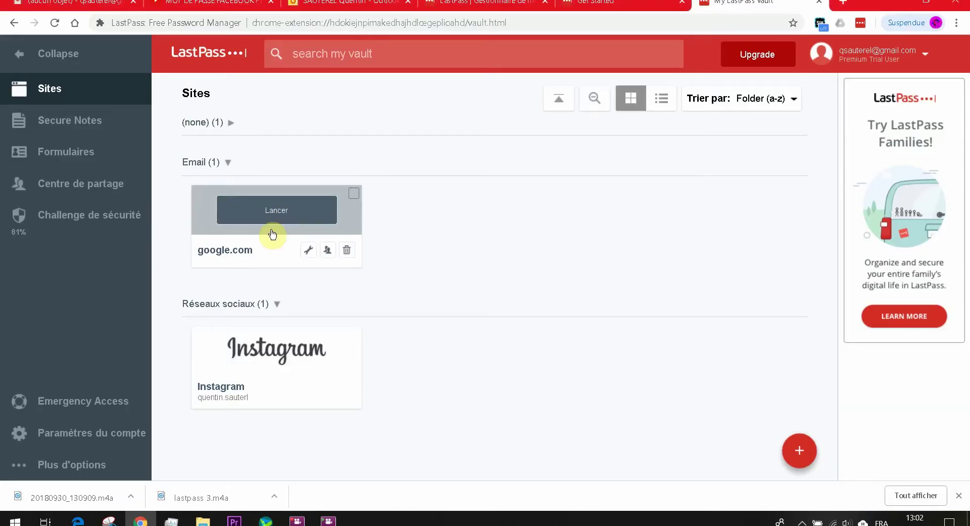
{"action": "left_click", "coordinate": [279, 353]}
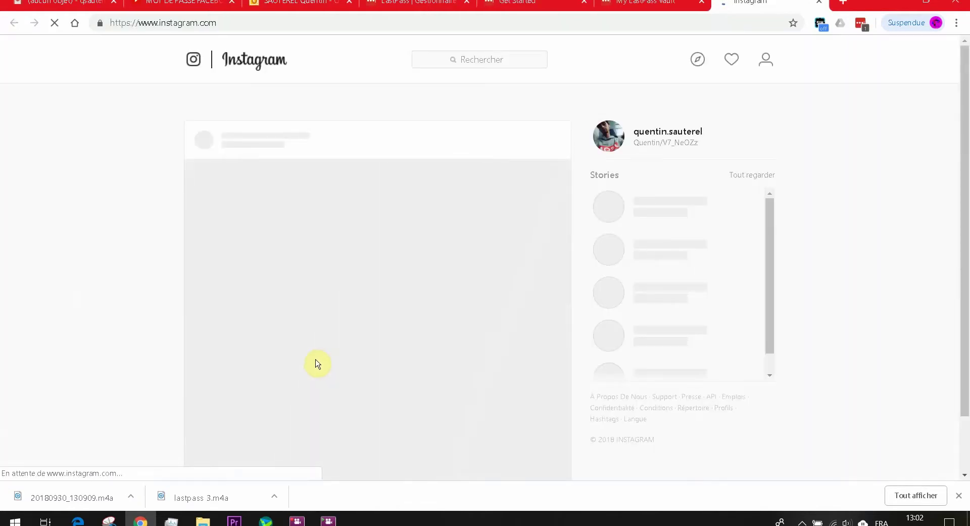
{"action": "left_click", "coordinate": [672, 133]}
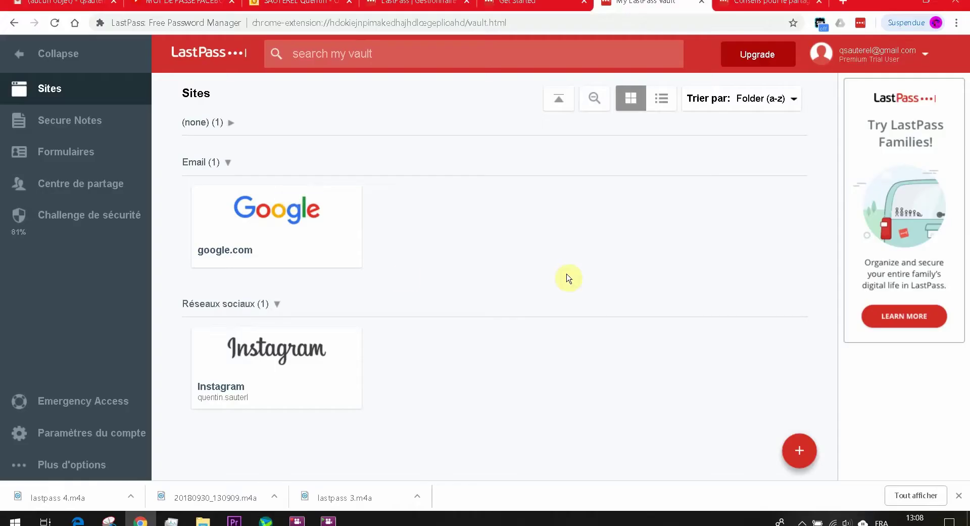
Step: Share the Instagram entry with a recipient's e-mail, allowing password viewing, then cancel at verification
{"action": "mouse_move", "coordinate": [332, 349]}
{"action": "left_click", "coordinate": [329, 392]}
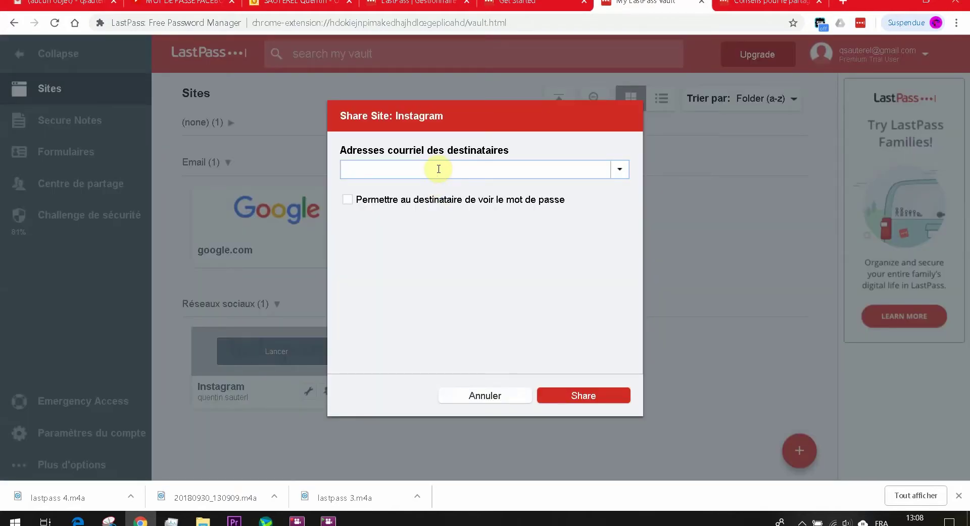
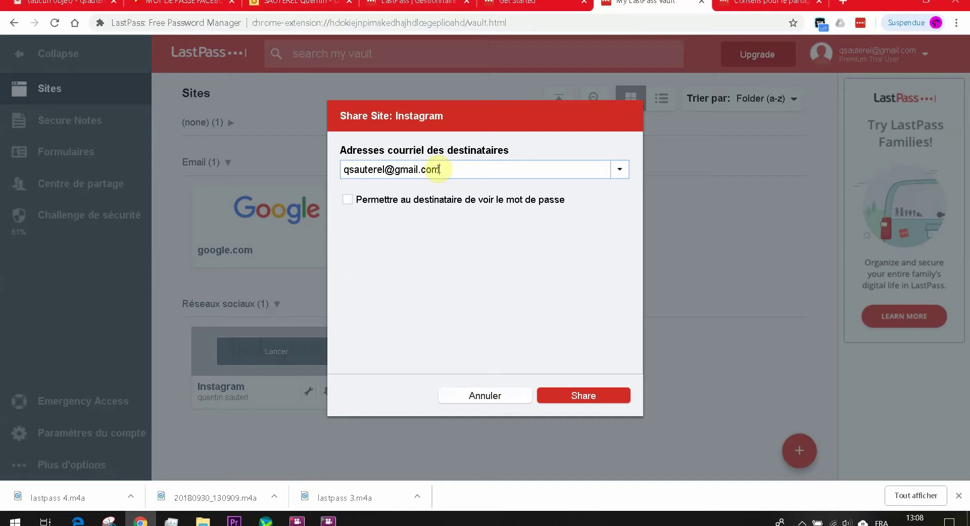
{"action": "left_click", "coordinate": [349, 200]}
{"action": "left_click", "coordinate": [592, 394]}
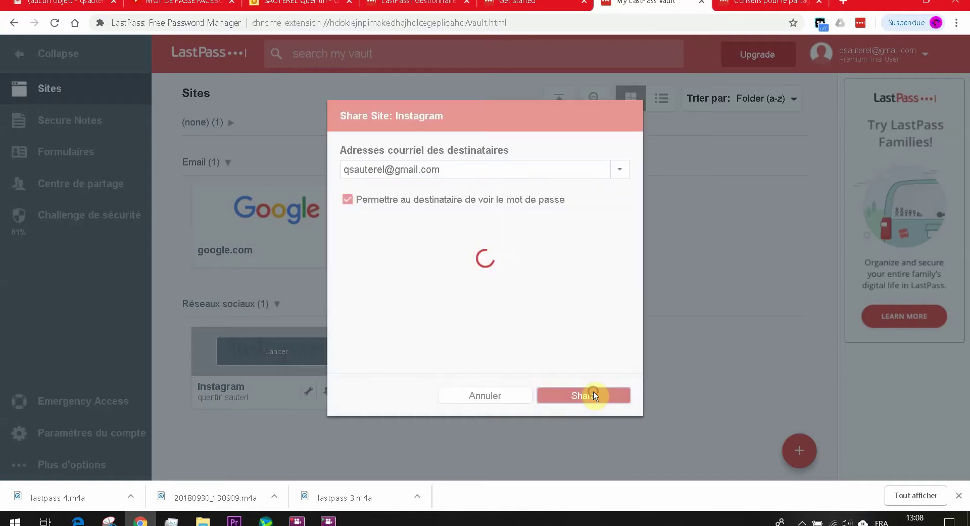
{"action": "left_click", "coordinate": [450, 313]}
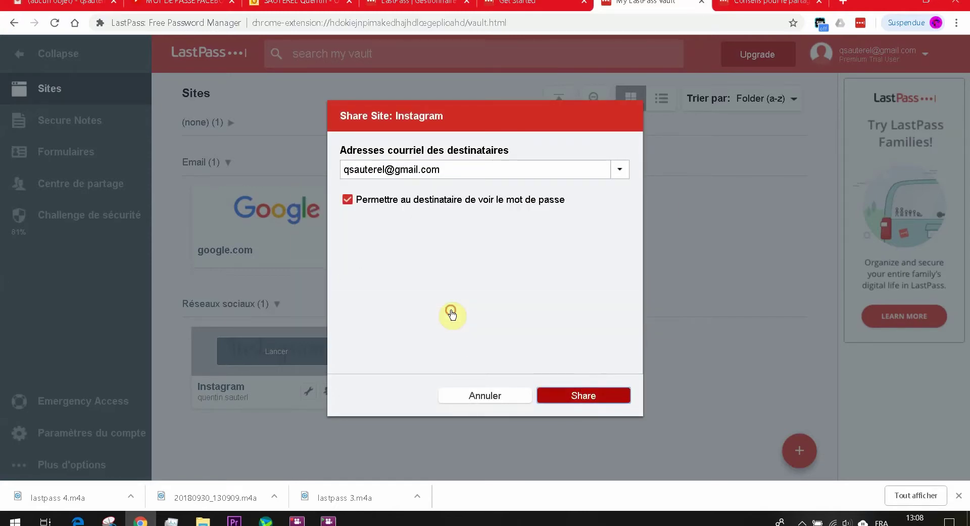
{"action": "left_click", "coordinate": [493, 396]}
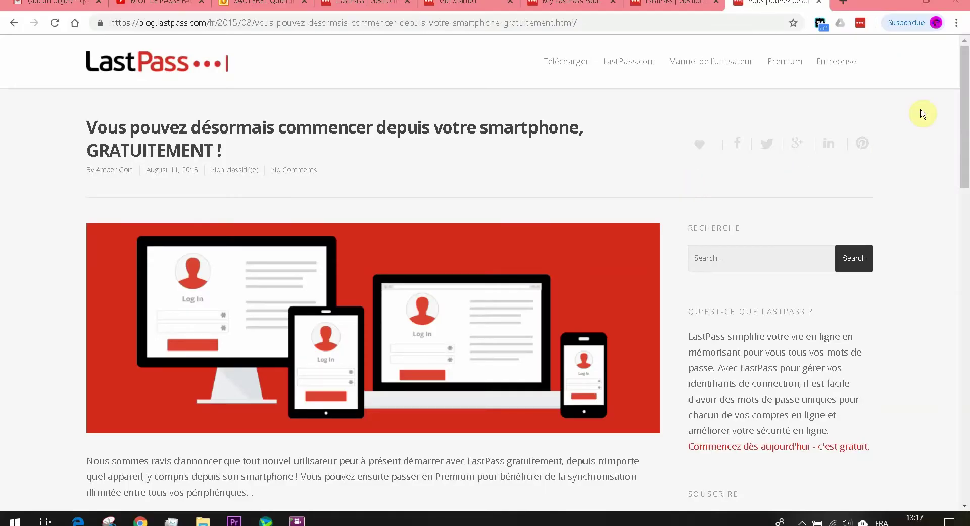
Step: Scroll down through the LastPass blog post about starting free from your smartphone
{"action": "left_click_drag", "start_coordinate": [964, 87], "coordinate": [966, 189]}
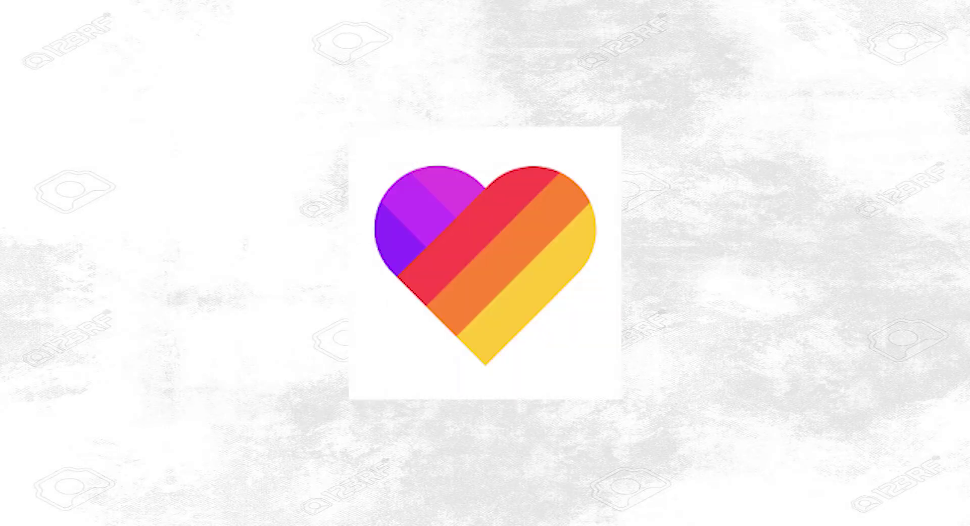